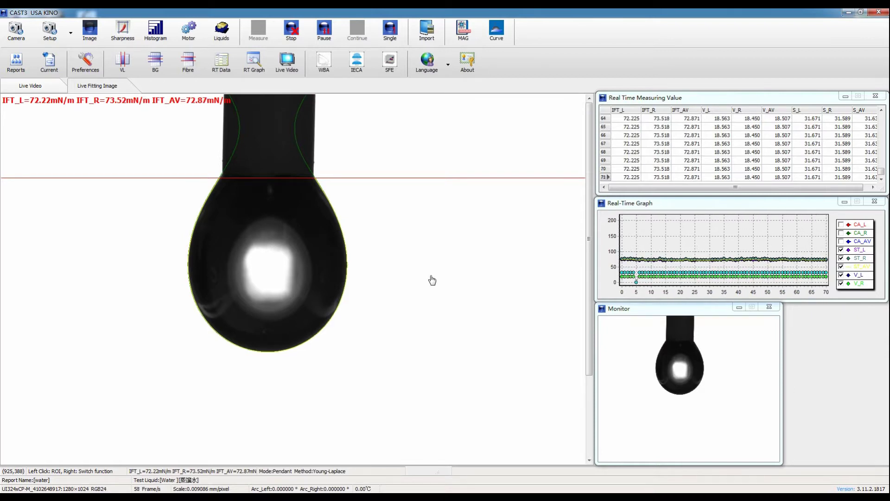
Step: Stop the live surface tension measurement and open the current report's details in a maximized window
click(291, 30)
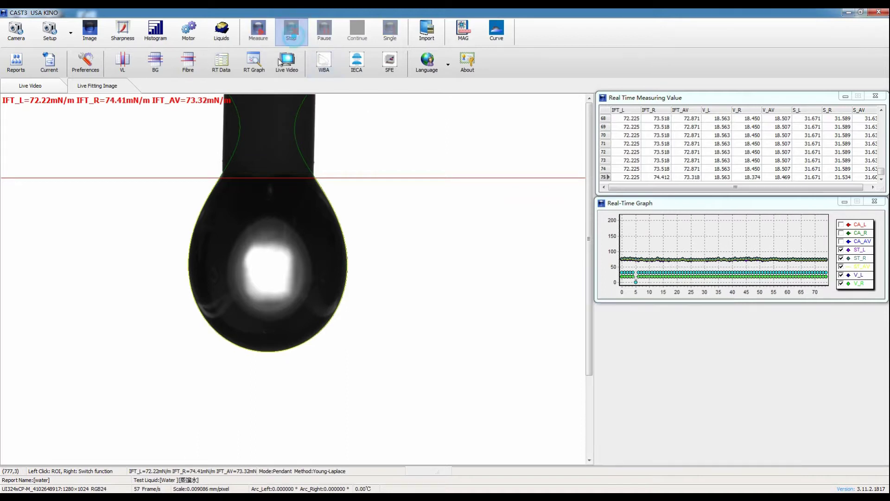
click(49, 60)
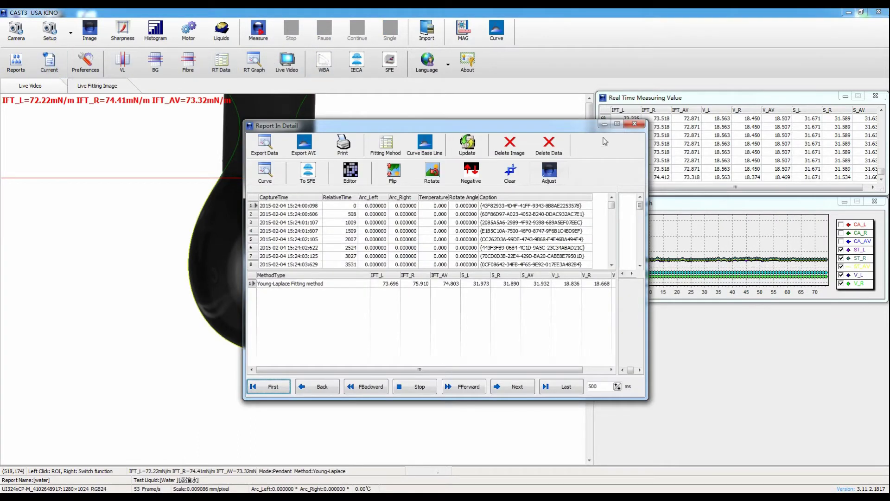
click(617, 124)
Step: Step through the captured frames and their Young-Laplace fitting results to the end of the report
click(250, 189)
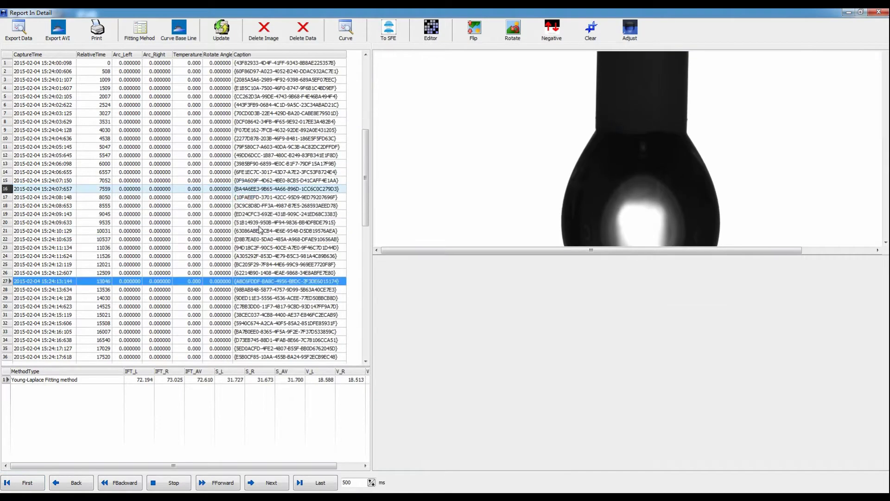
click(254, 314)
click(242, 383)
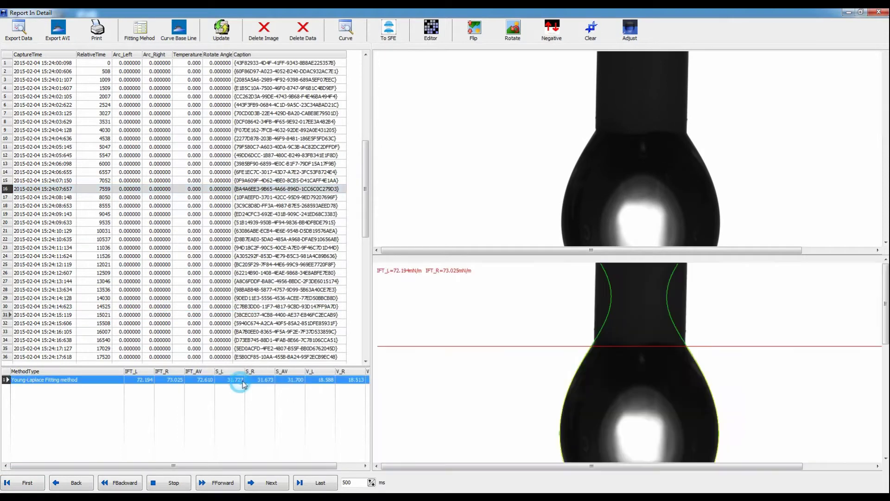
click(304, 285)
key(Down)
key(Down)
key(Down)
key(Down)
key(Down)
key(Down)
key(Down)
key(Down)
key(Down)
key(Down)
key(Down)
key(Down)
key(Down)
key(Down)
key(Down)
key(Down)
key(Down)
key(Down)
key(Down)
key(Down)
key(Down)
key(Down)
key(Down)
key(Down)
key(Down)
key(Down)
key(Down)
key(Down)
key(Down)
key(Down)
key(Down)
key(Down)
key(Down)
key(Down)
key(Down)
key(Down)
key(Down)
key(Down)
key(Down)
key(Down)
key(Down)
key(Down)
Step: Export the water report's data and images and open its export folder
click(18, 31)
click(473, 314)
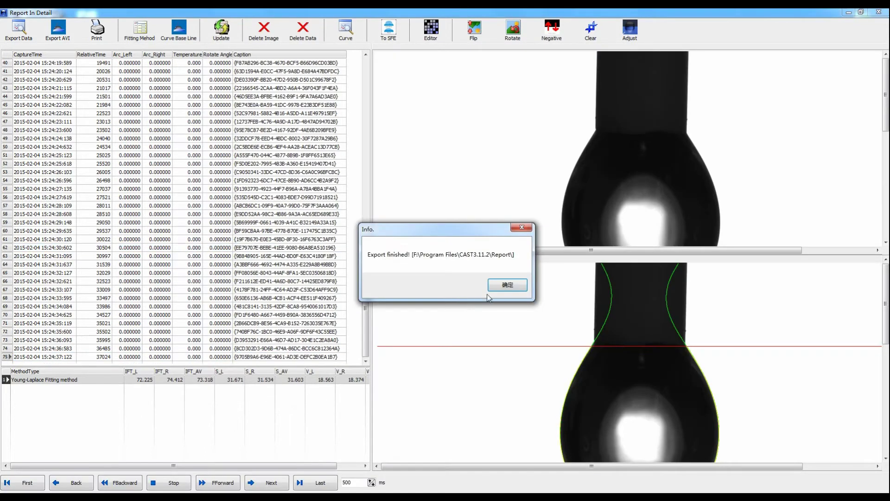
click(502, 287)
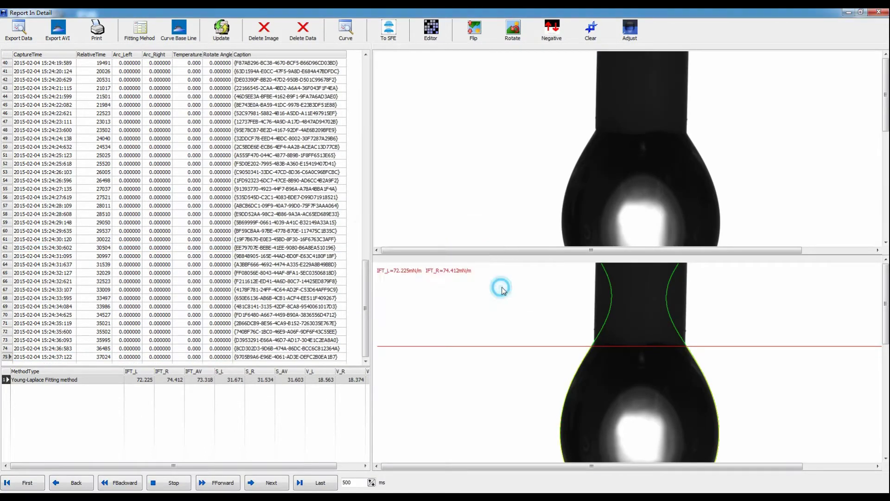
click(510, 308)
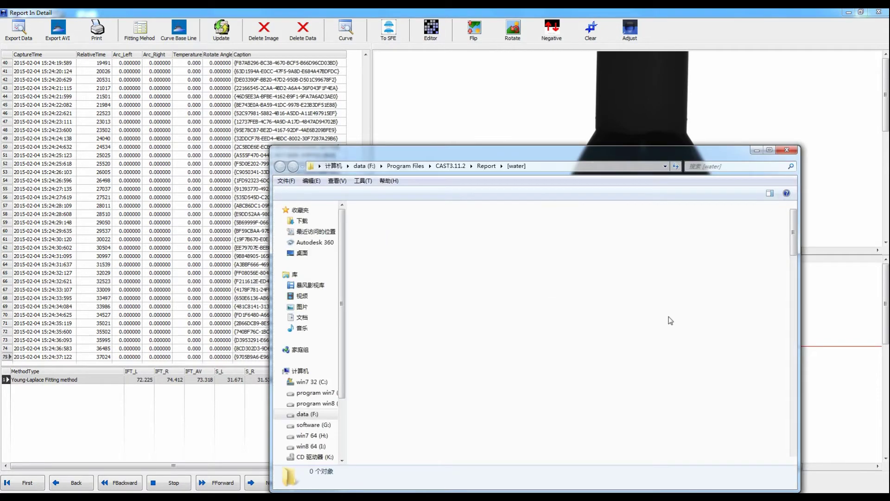
Step: Browse the exported images and open 56_Young-Laplace Fitting method.bmp for viewing
drag(795, 258, 809, 386)
click(767, 336)
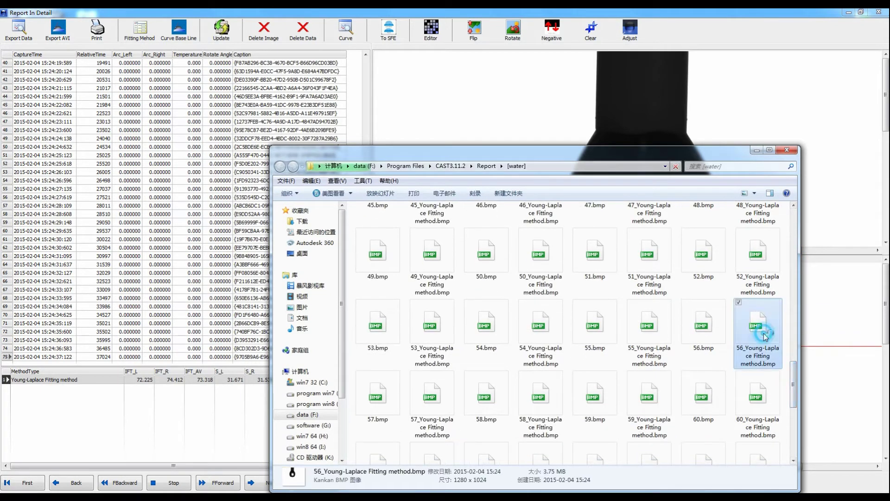
key(Return)
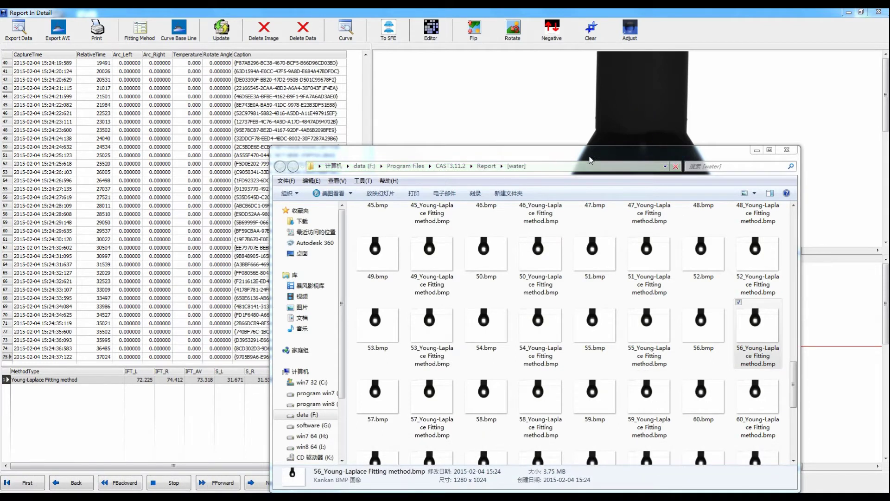
double_click(752, 339)
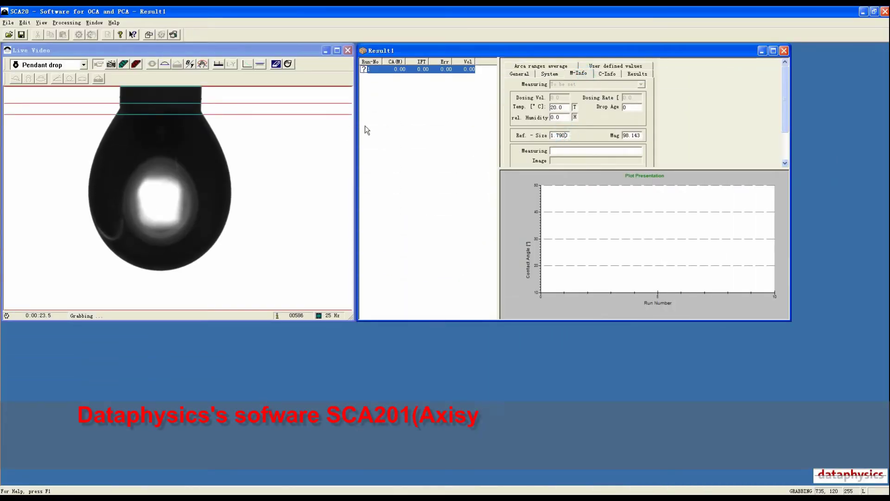
Step: In SCA20, determine the image magnification with the 1.79 mm reference size and move the lower line to the needle-drop junction
click(218, 64)
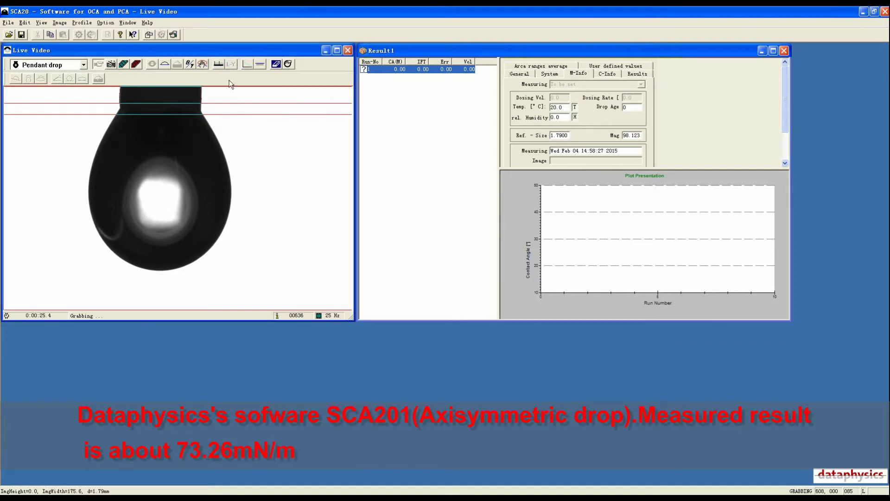
click(228, 113)
click(228, 111)
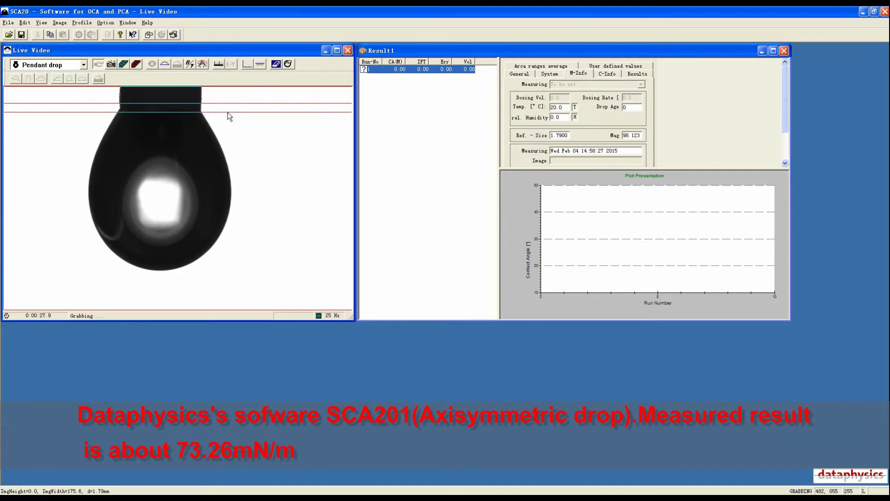
Step: Freeze the pendant drop image, extract the drop profile and fit it to the Laplace-Young equation
click(113, 64)
click(165, 66)
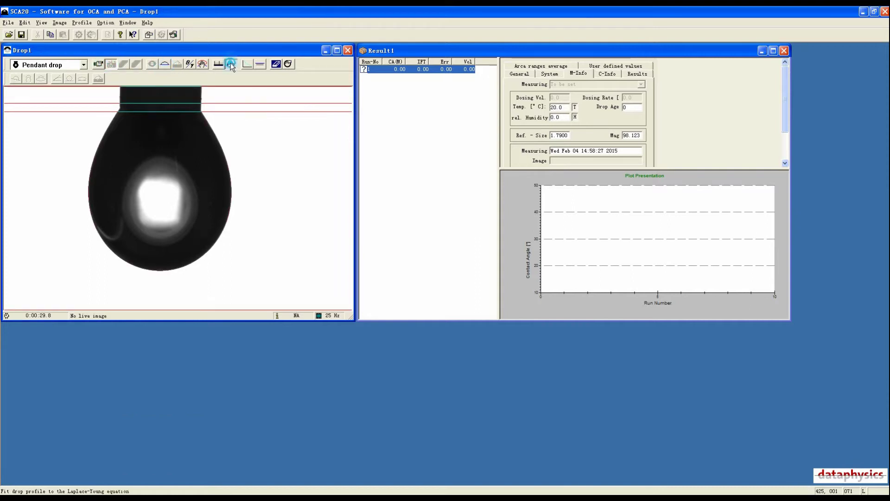
click(231, 64)
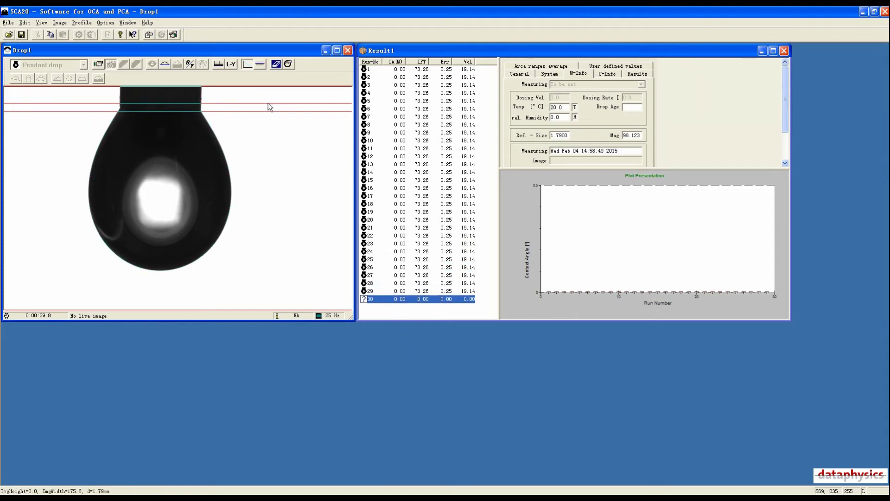
Step: Export the result data to the desktop as the text file wt.txt
right_click(436, 198)
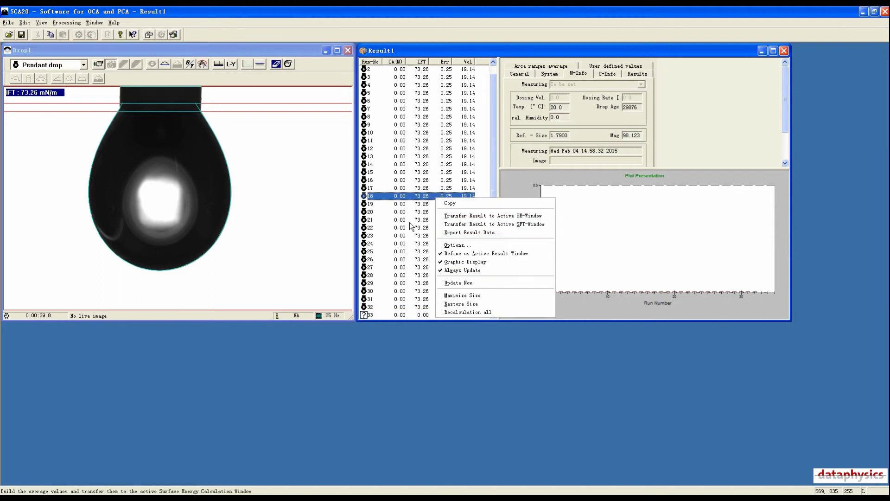
click(459, 232)
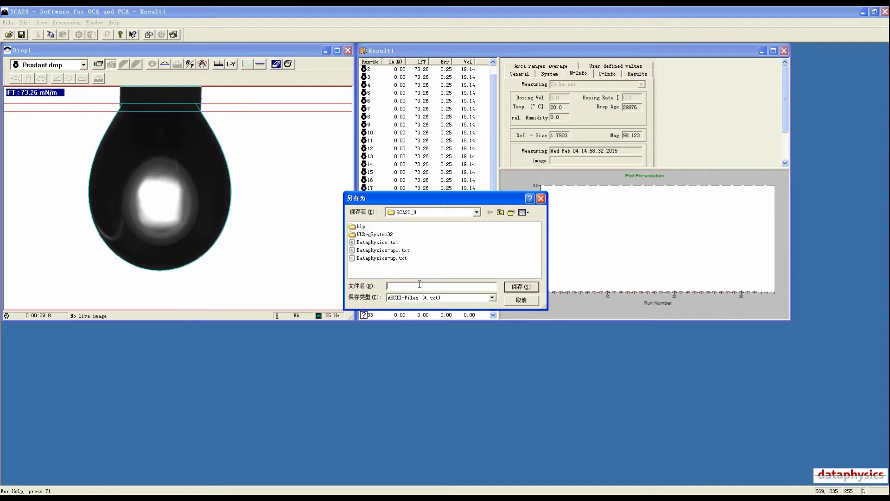
click(477, 213)
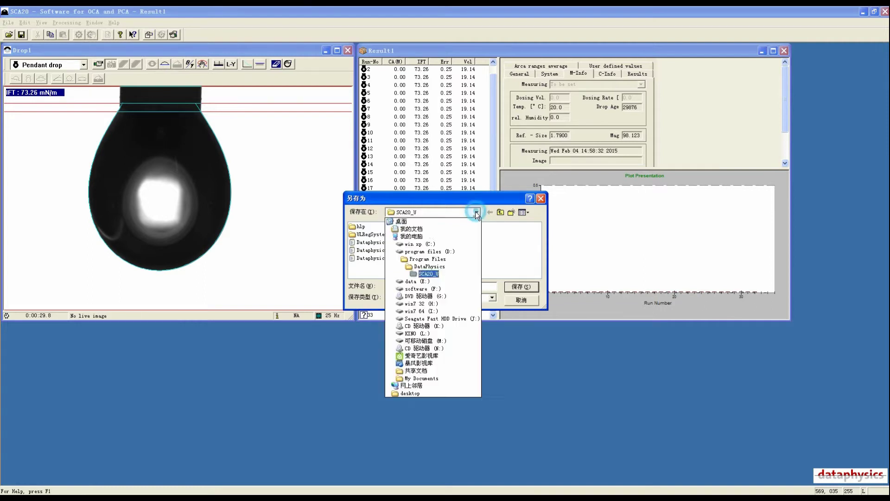
click(410, 221)
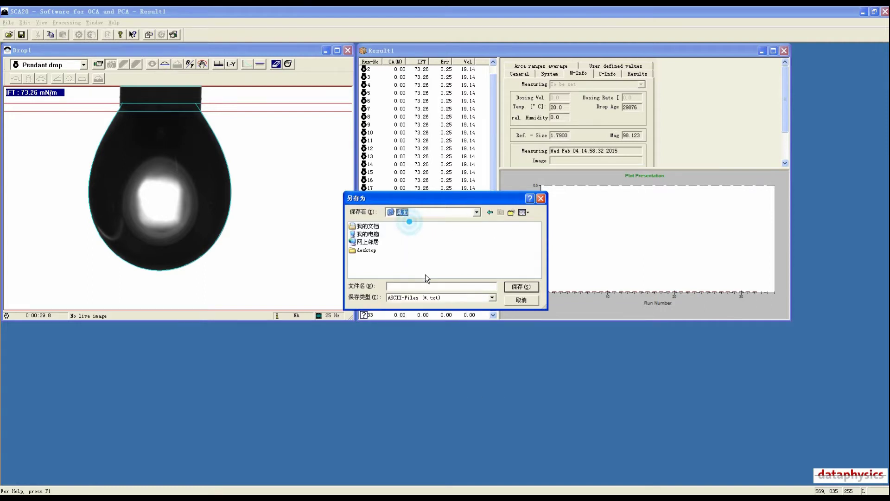
click(521, 286)
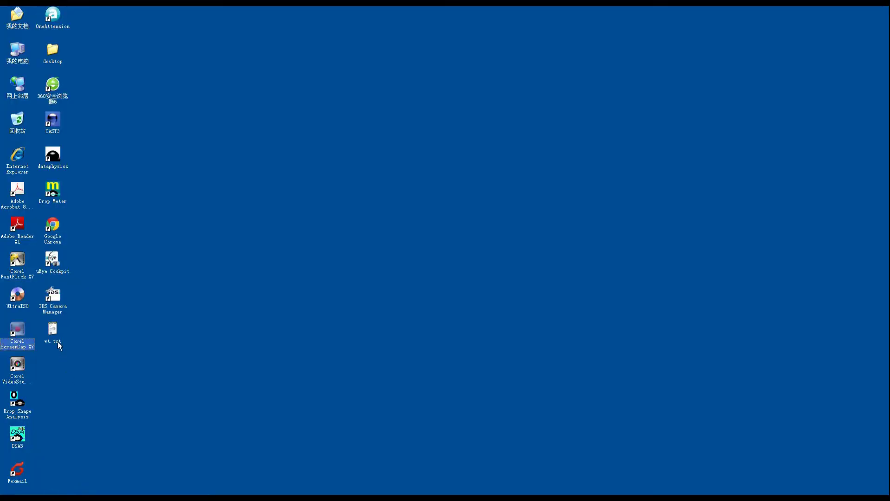
Step: Open wt.txt from the desktop and look through the exported run values
double_click(58, 342)
scroll(180, 144, down, 7)
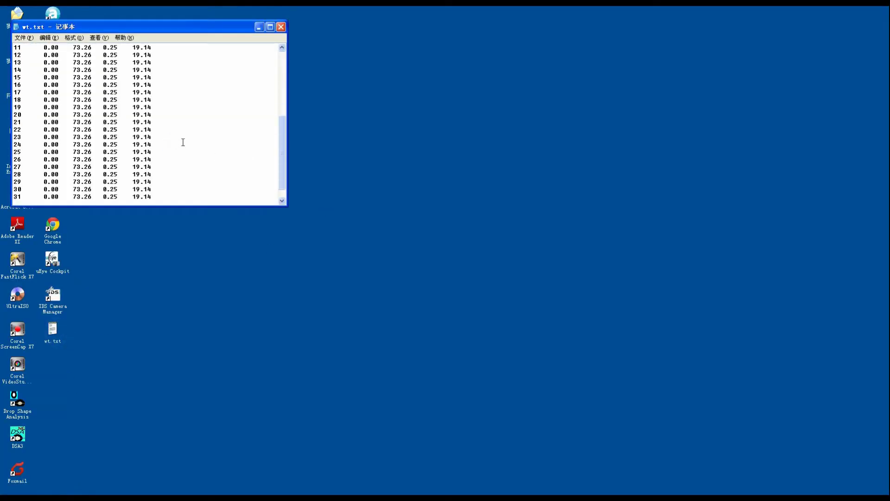
scroll(188, 138, up, 7)
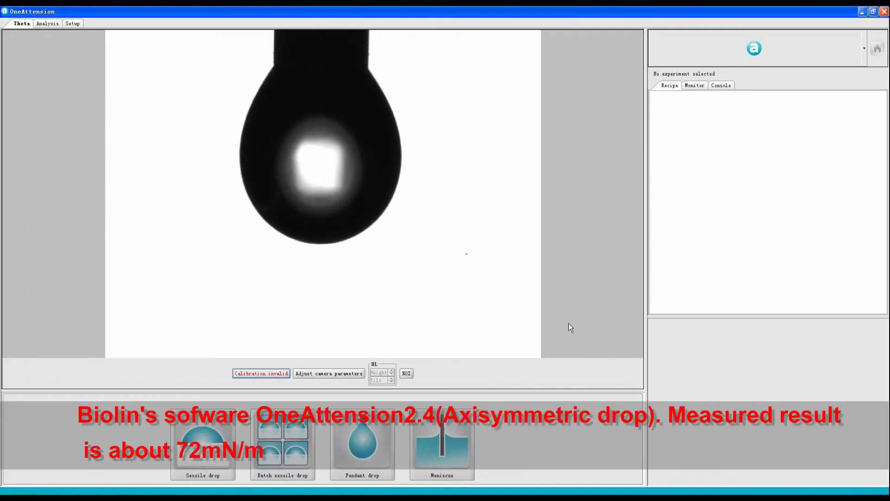
Step: In OneAttension, calibrate the image using the calibration needle with a diameter of 1.79 mm
click(279, 375)
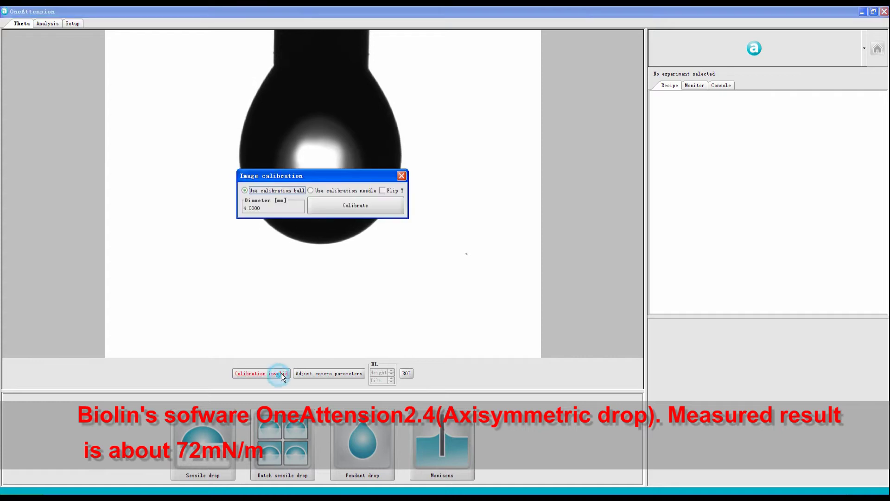
click(272, 207)
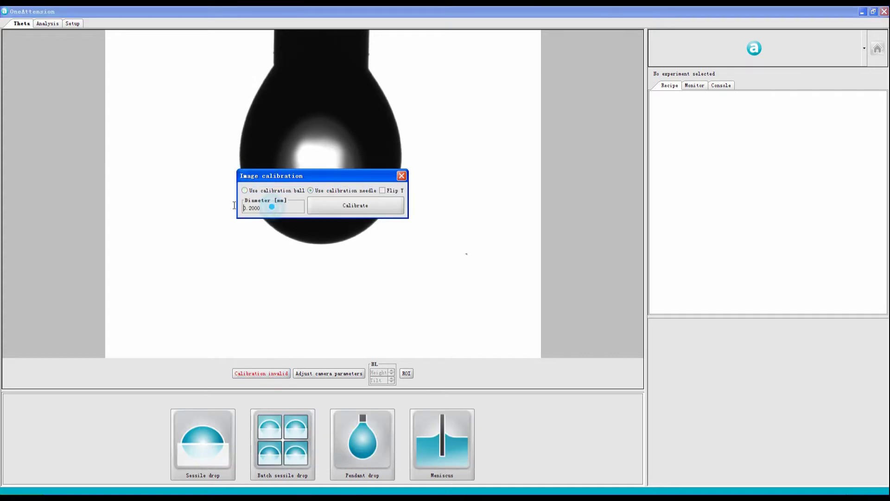
text(1.79)
click(364, 206)
click(329, 210)
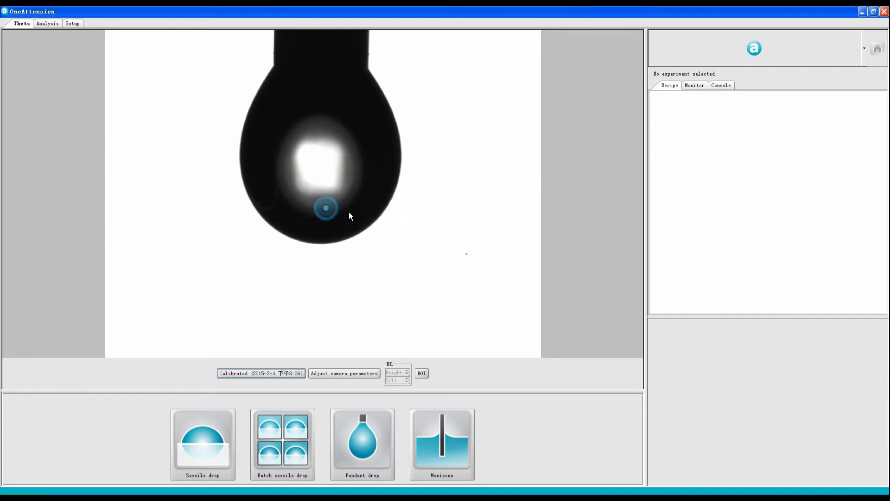
Step: Start a pendant drop experiment, disable the autobaseline and place the baseline manually at the needle-drop junction
click(360, 449)
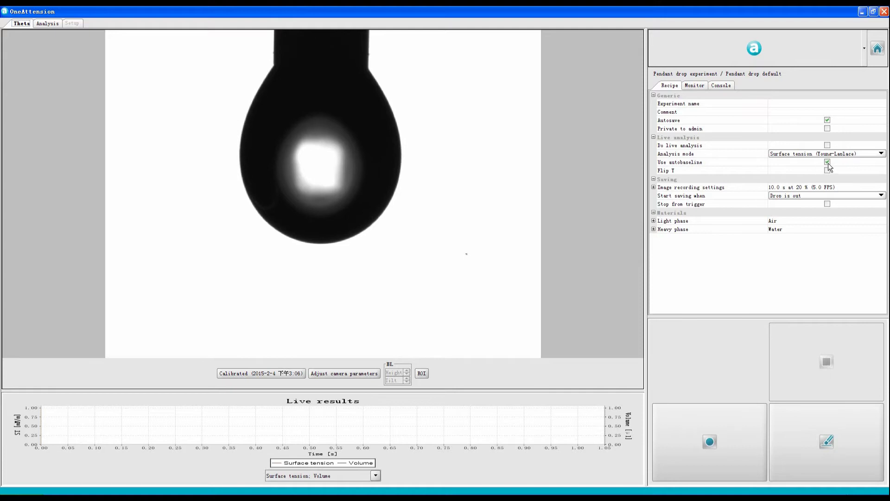
click(828, 162)
drag(425, 191, 434, 68)
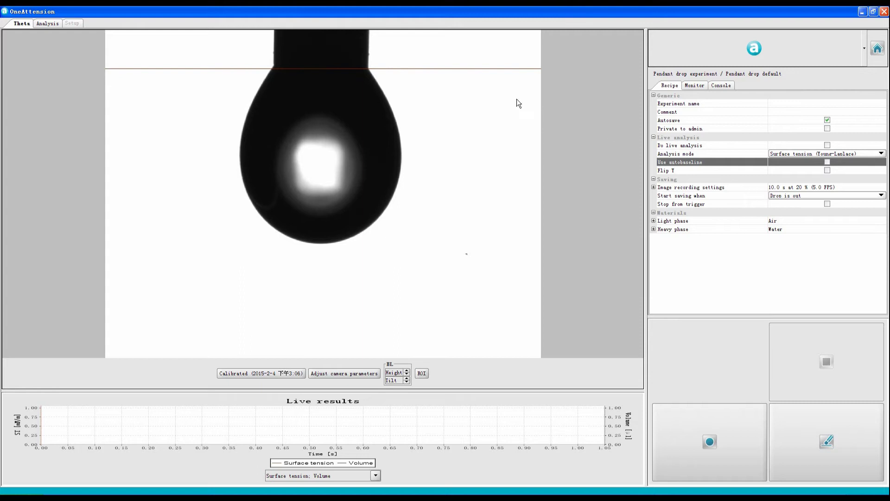
Step: Enable live analysis, keep saving set to start when Drop is out, and make the experiment private to admin
click(828, 145)
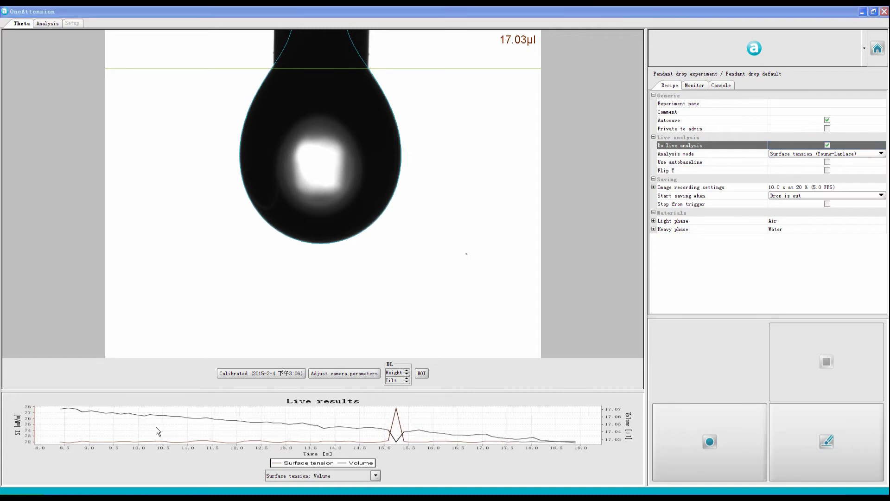
click(503, 65)
click(517, 184)
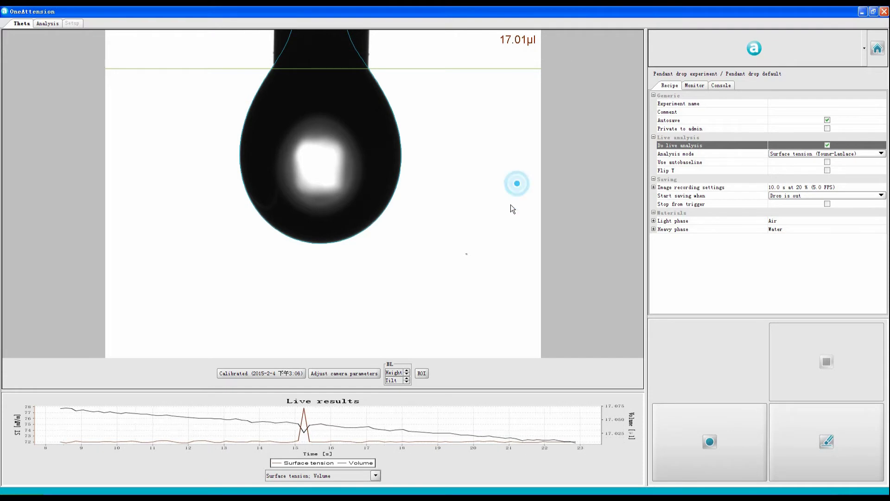
click(807, 195)
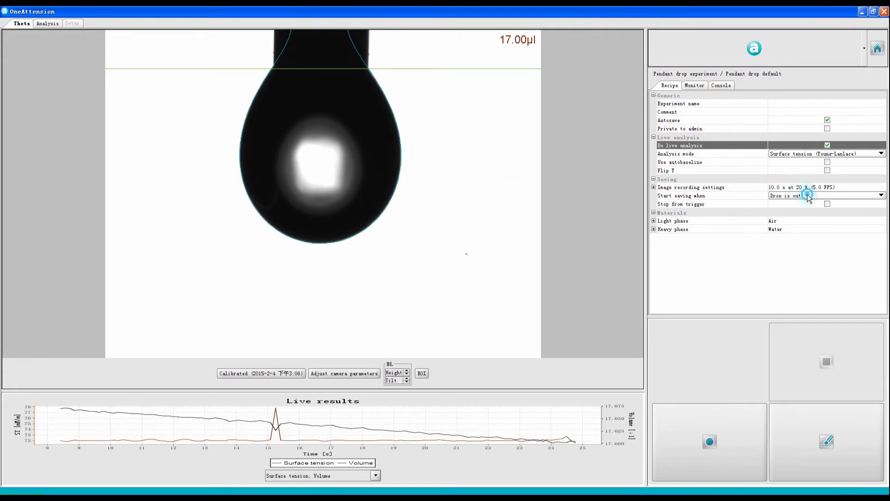
click(816, 201)
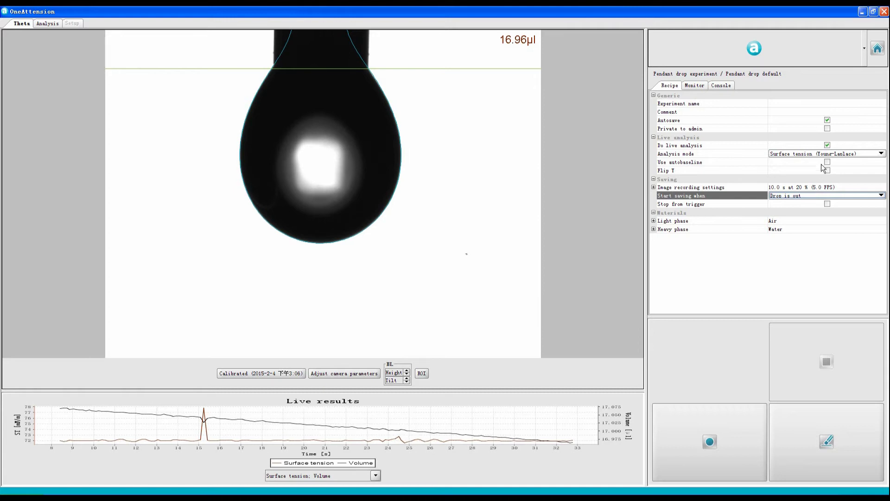
click(827, 129)
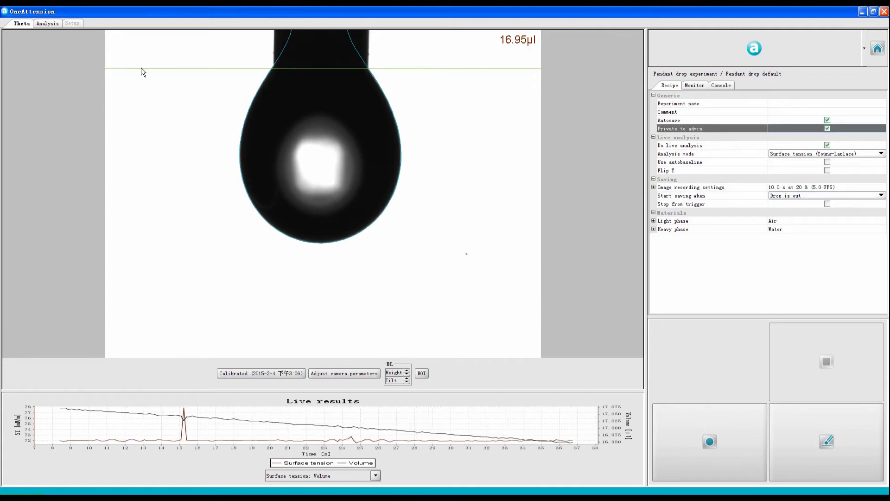
Step: Record a short pendant drop run, stop it, and open the recorded surface tension experiment for analysis
click(56, 24)
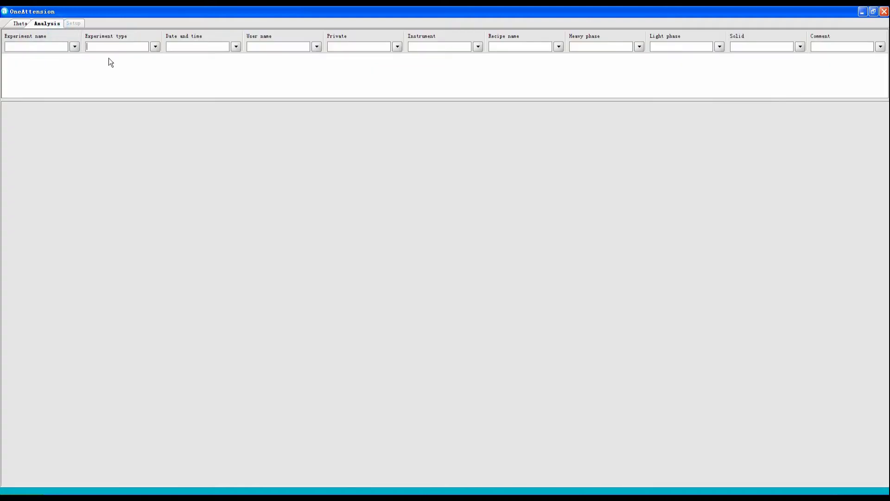
click(25, 23)
click(733, 443)
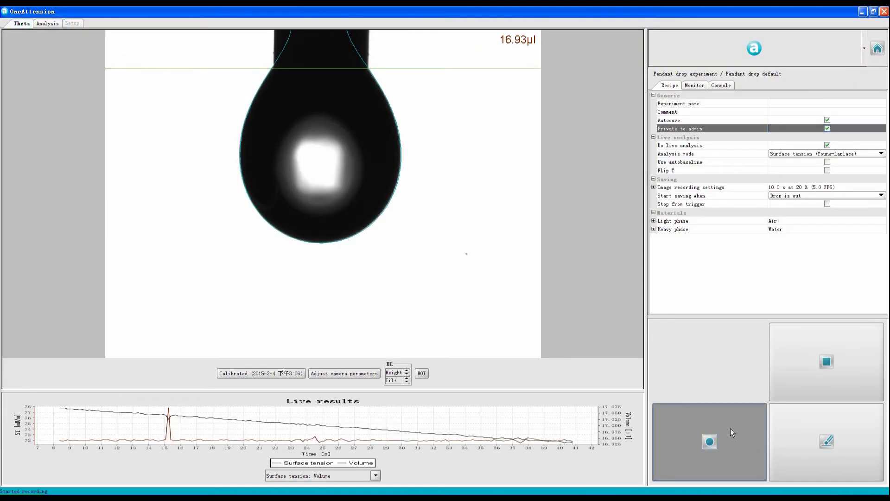
click(836, 369)
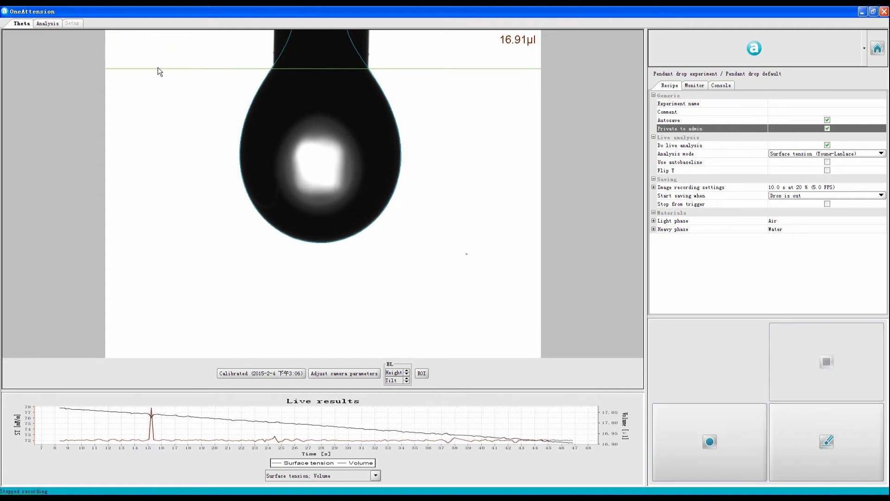
click(46, 24)
double_click(198, 58)
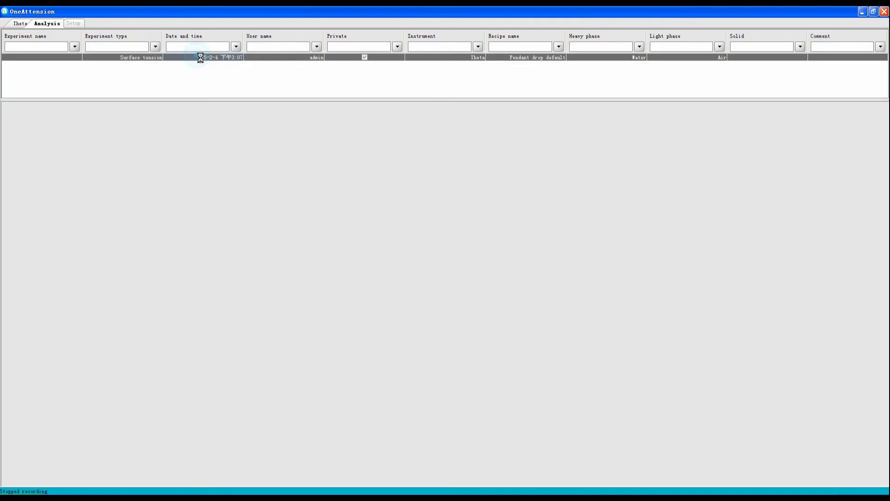
Step: Export all surface tension results of the recorded experiment to the desktop as the Excel 97-2003 file 2015-2-4下午307.xls
click(244, 313)
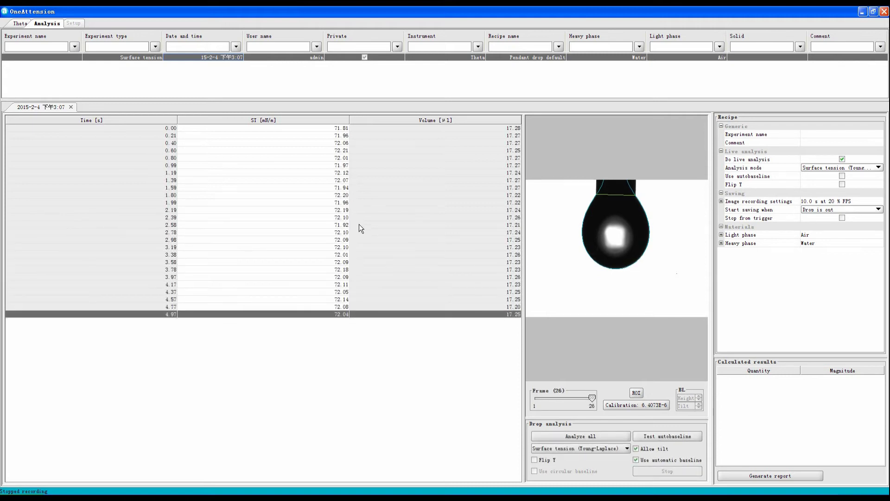
click(354, 246)
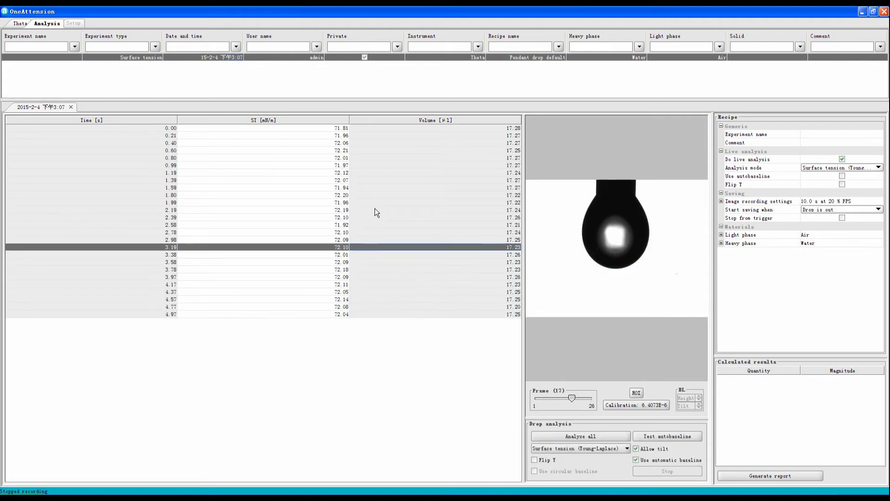
click(359, 210)
drag(361, 230, 360, 313)
right_click(326, 246)
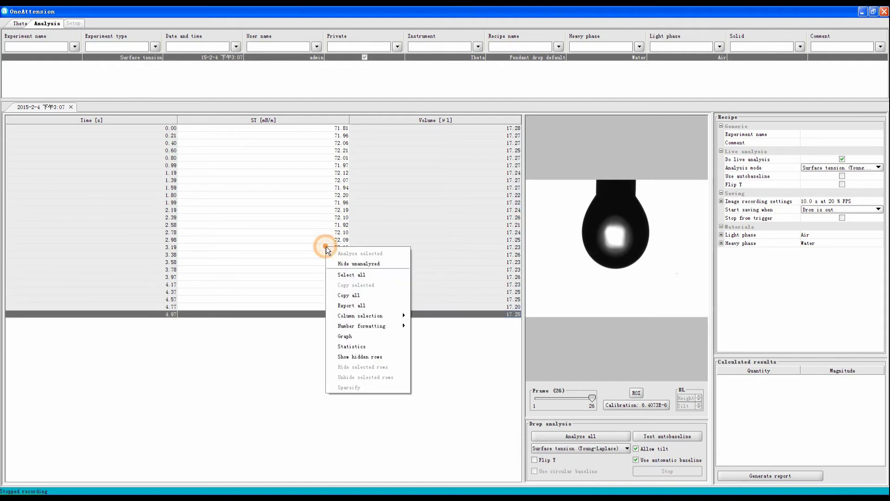
click(370, 305)
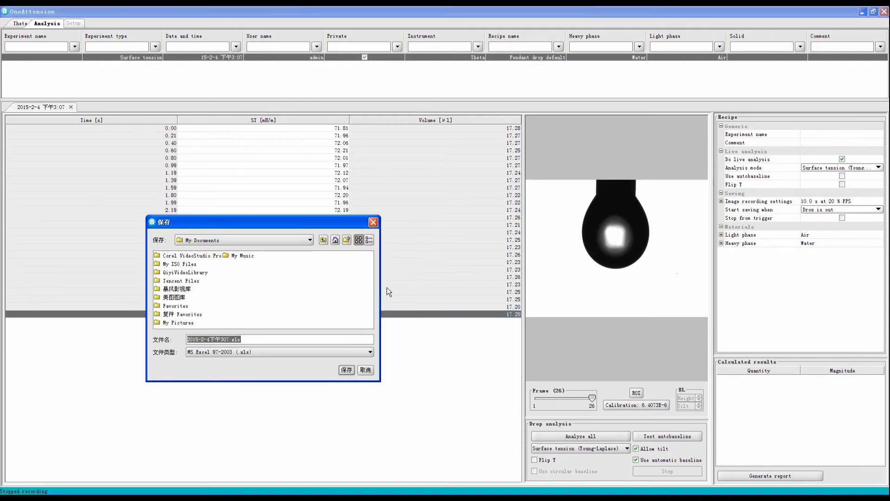
click(310, 240)
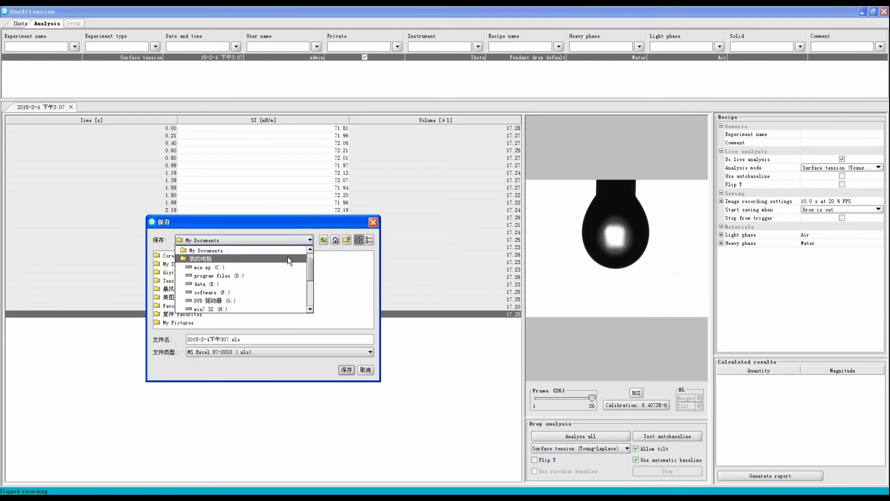
click(260, 259)
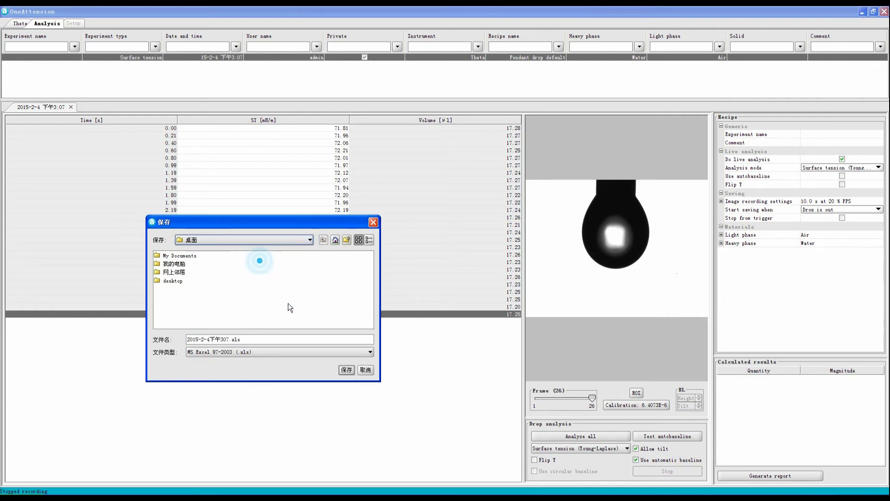
click(289, 339)
click(346, 369)
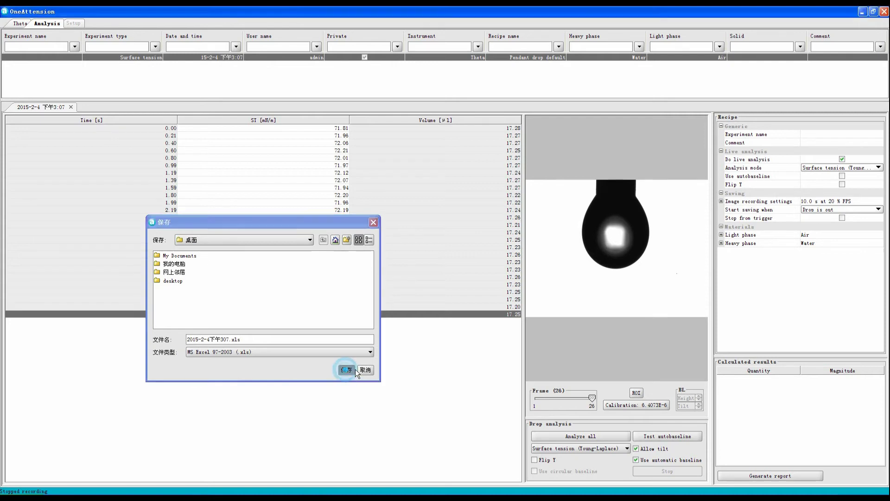
Step: Quit OneAttension and open the exported file 2015-2-4下午307.xls from the desktop
click(884, 11)
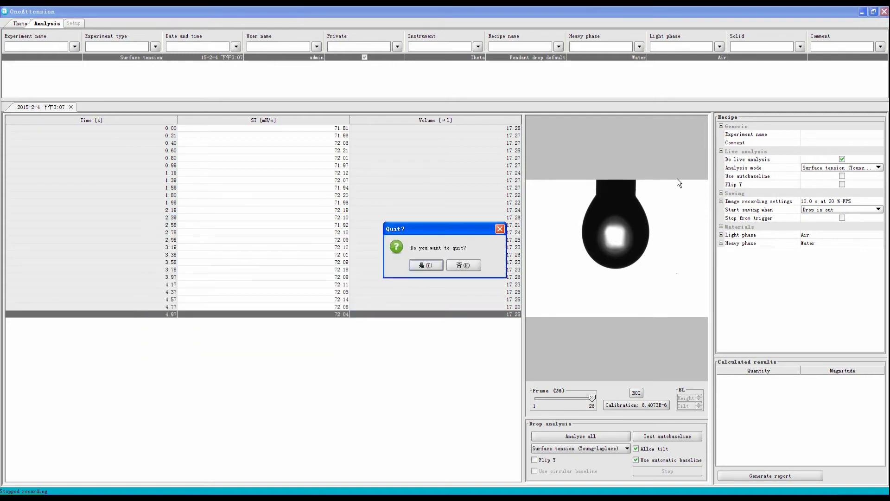
click(426, 265)
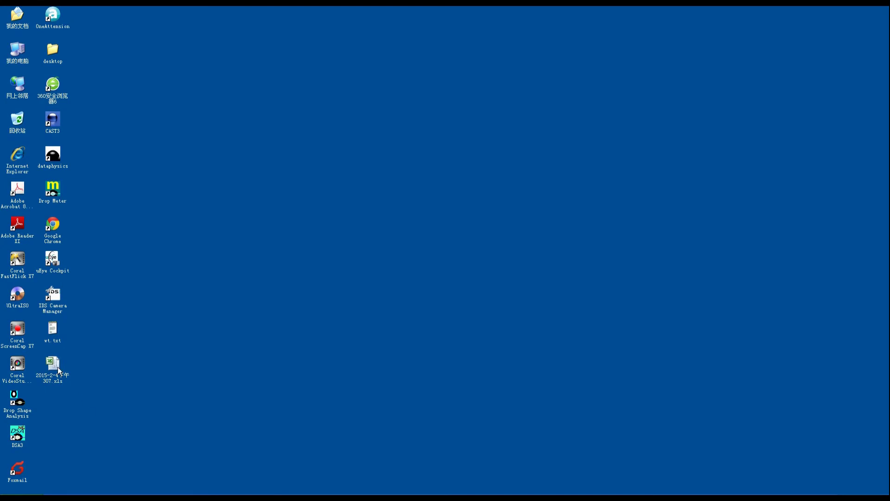
double_click(58, 369)
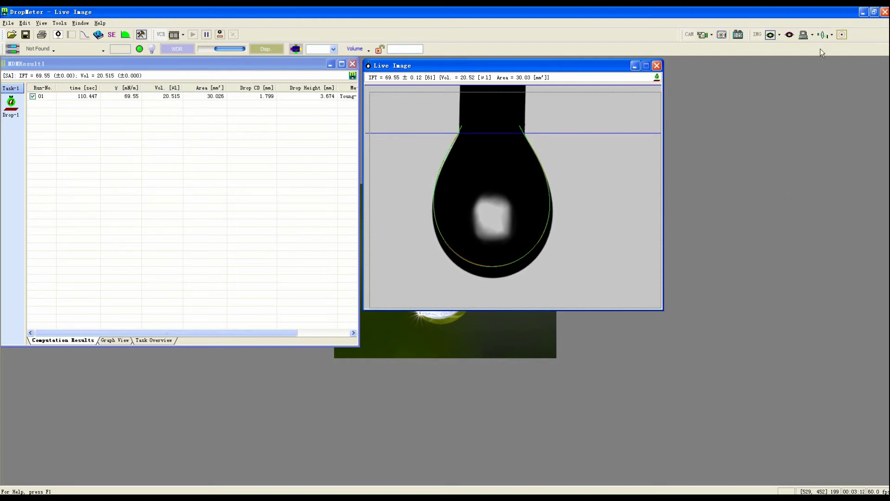
Step: In DropMeter, determine the image magnification and start a batch Young-Laplace computation of the live pendant drop
click(823, 35)
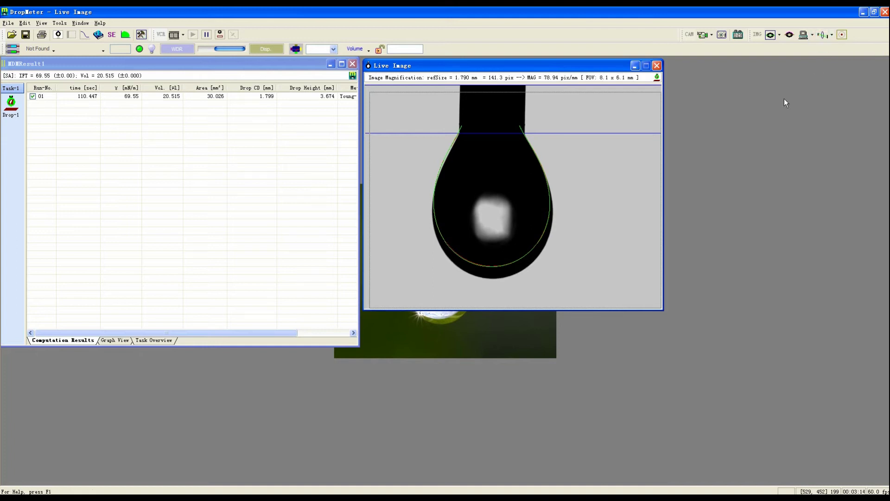
click(812, 35)
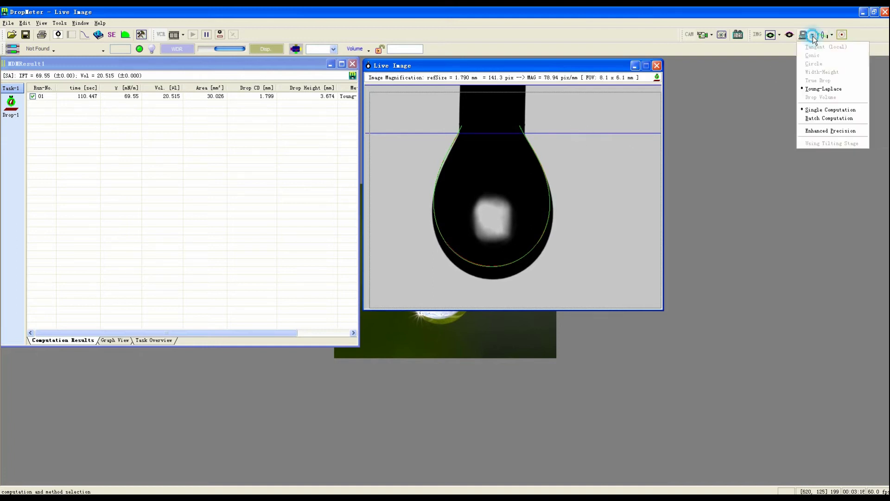
click(825, 118)
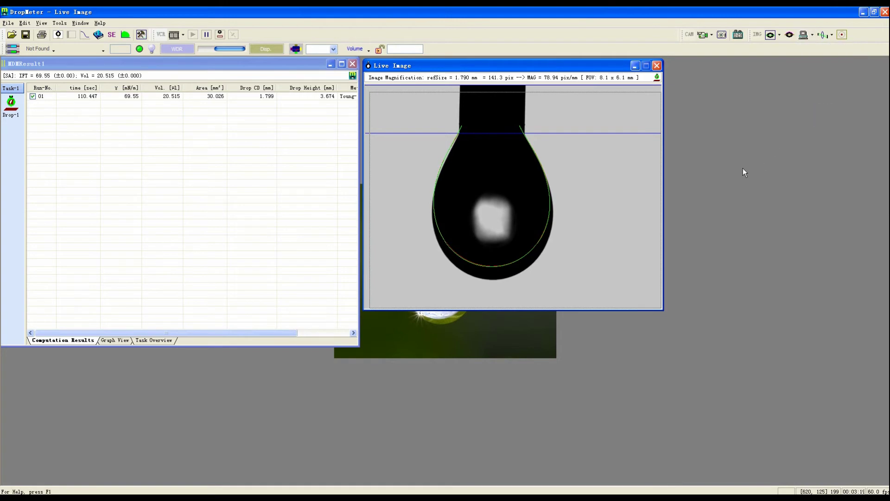
click(804, 37)
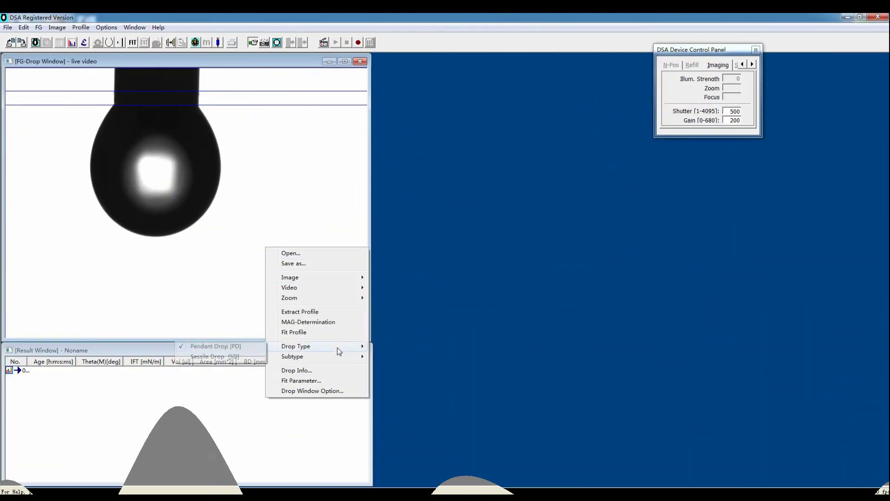
Step: In Kruss DSA, confirm the drop information with a needle diameter of 1.790 mm and determine the image magnification
click(312, 372)
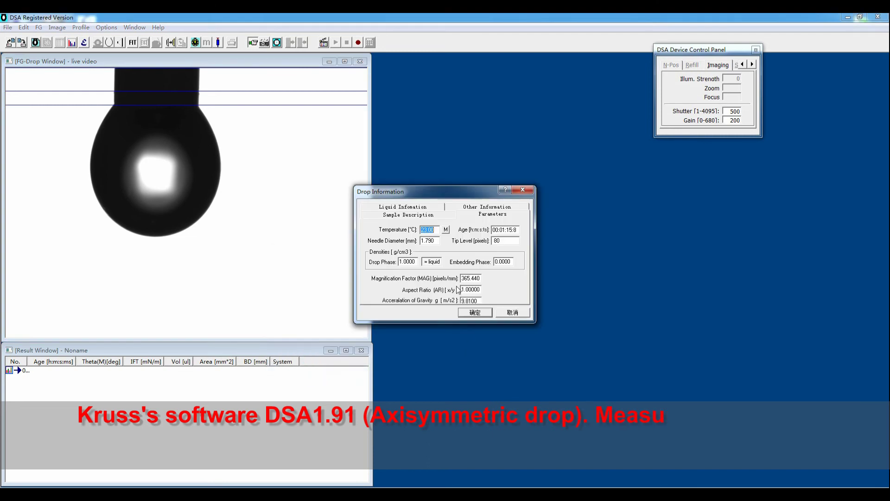
click(437, 240)
click(474, 313)
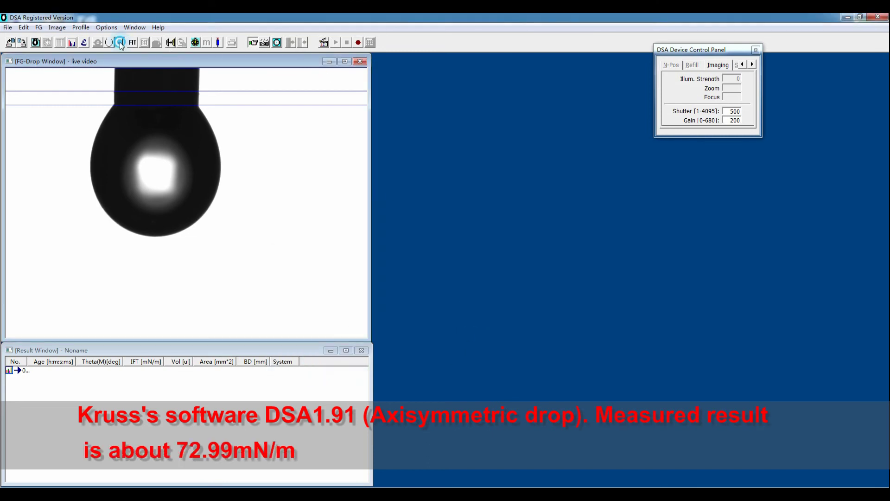
click(119, 42)
click(463, 294)
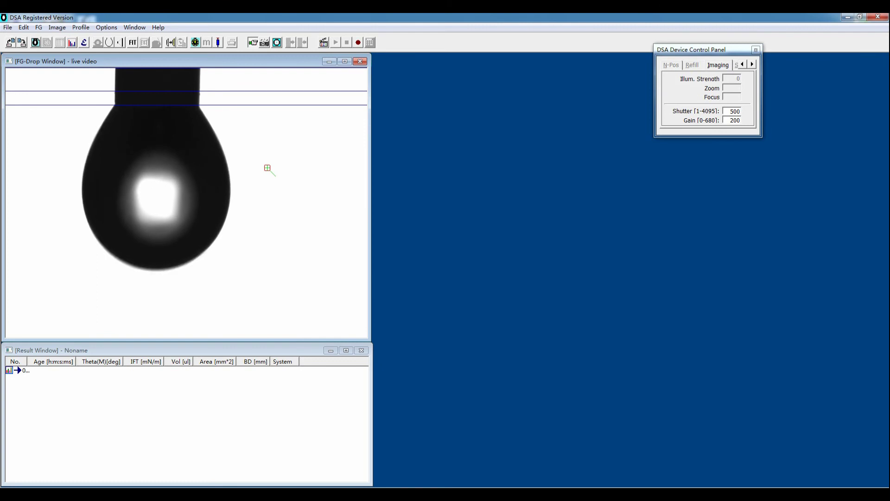
Step: Move the lower baseline to the needle-drop junction, then extract the drop profile and fit it to compute the surface tension
drag(279, 108, 280, 108)
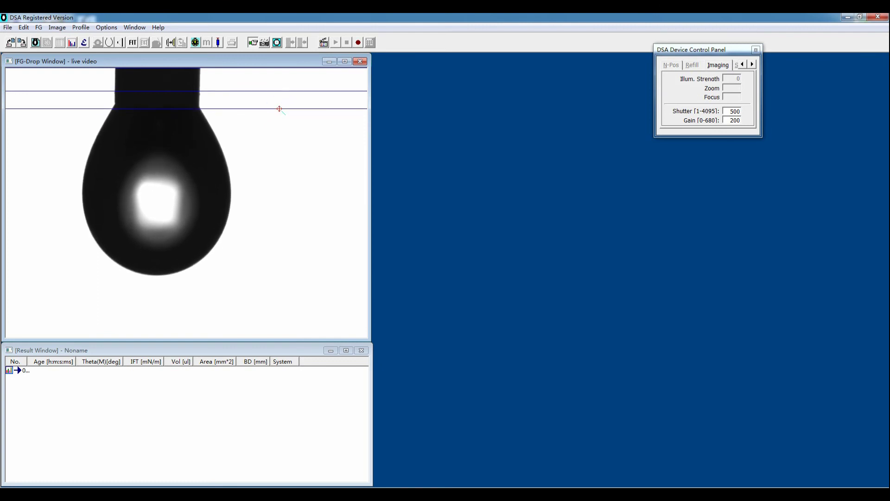
click(109, 43)
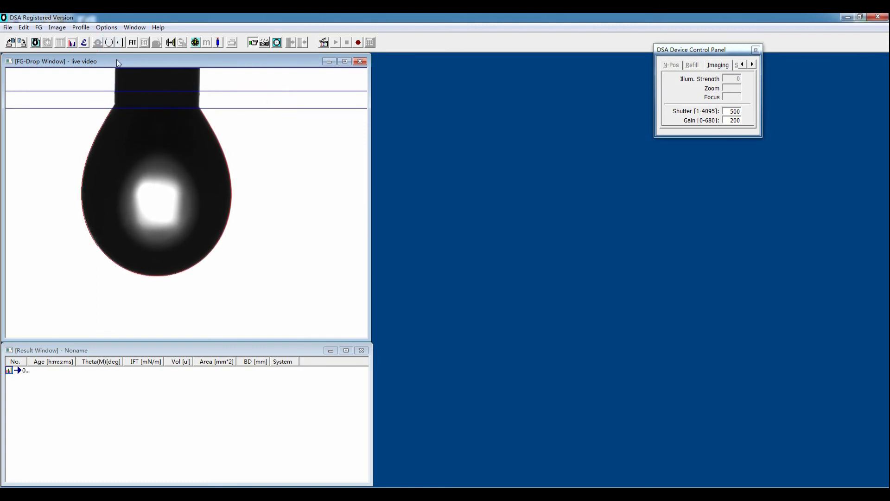
click(133, 43)
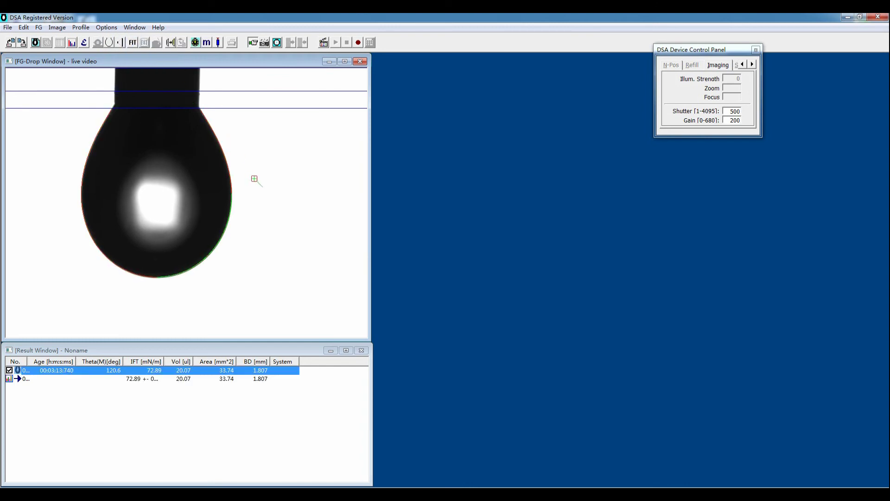
Step: Open Tracker-Man and start automatic repeated measurement of the pendant drop
click(81, 28)
mouse_move(107, 28)
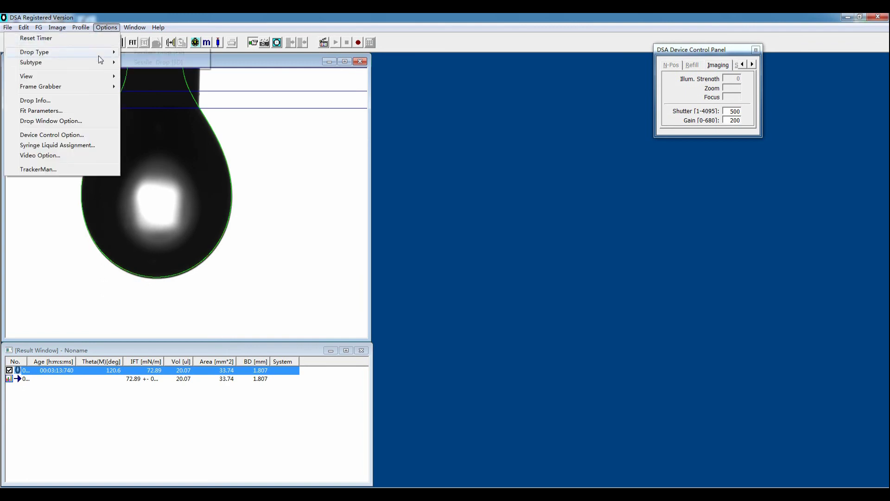
click(64, 168)
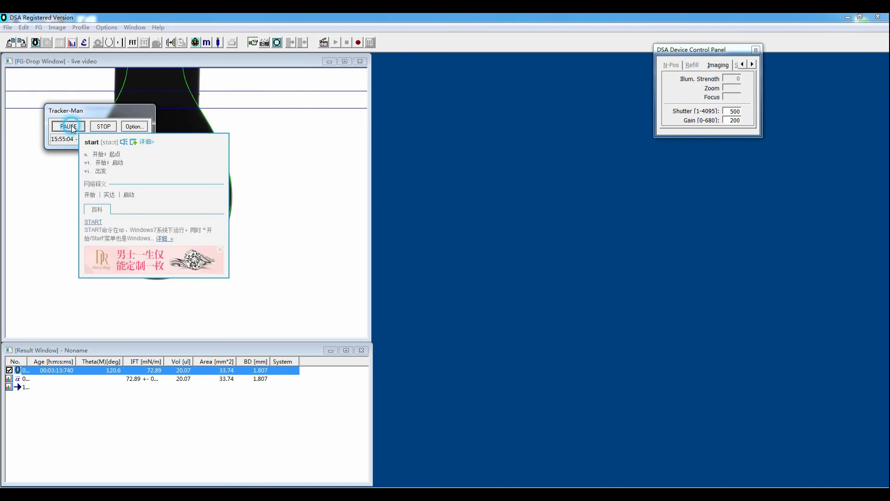
click(68, 126)
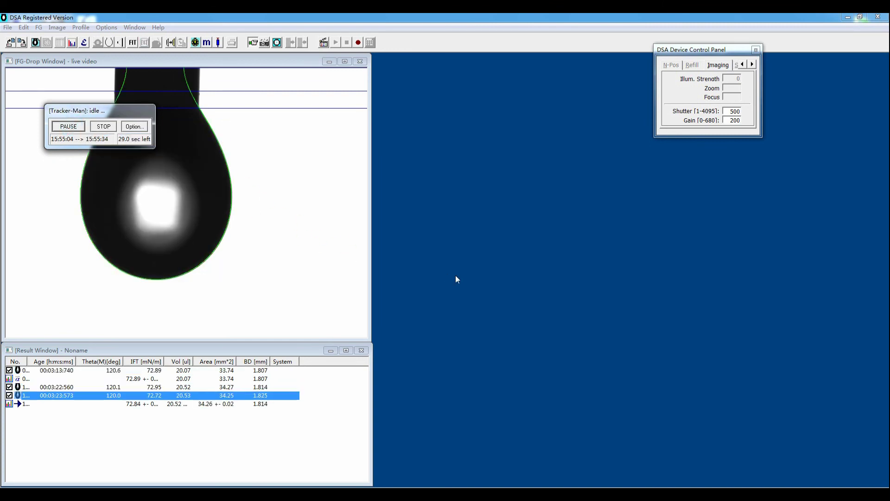